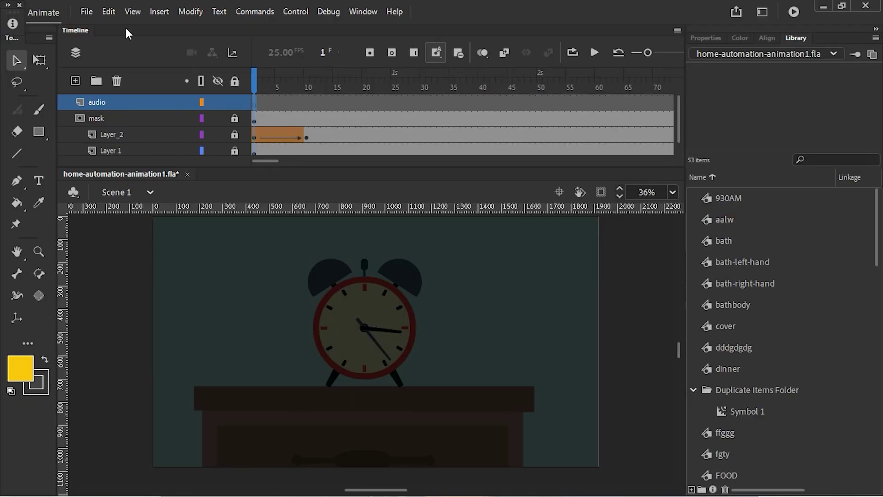
left_click(87, 12)
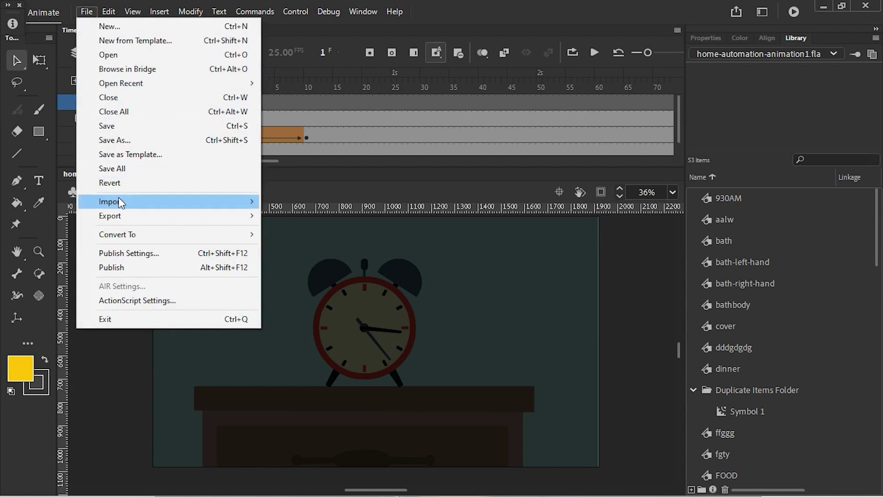
mouse_move(125, 200)
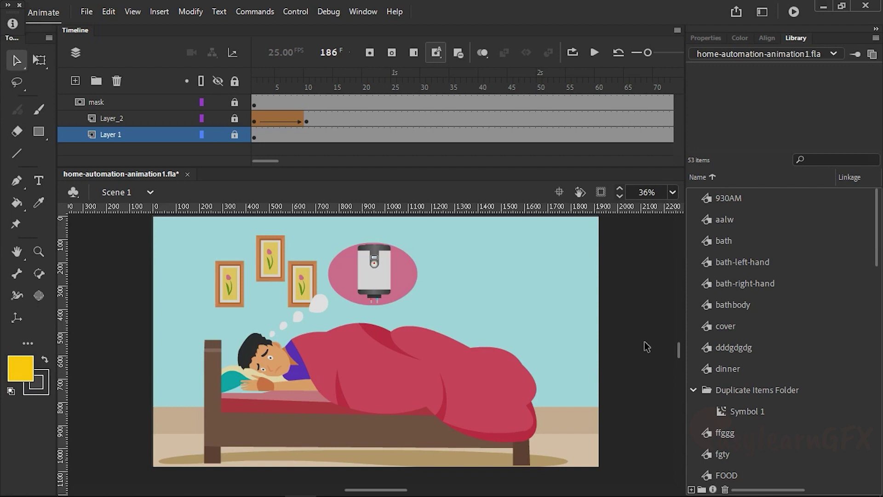
Add a new layer above the mask layer and go to its first frame
left_click(104, 102)
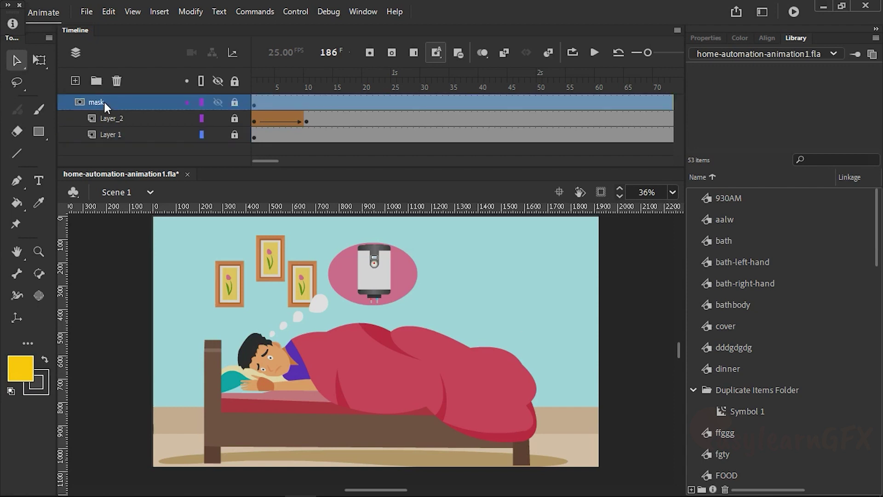
left_click(76, 81)
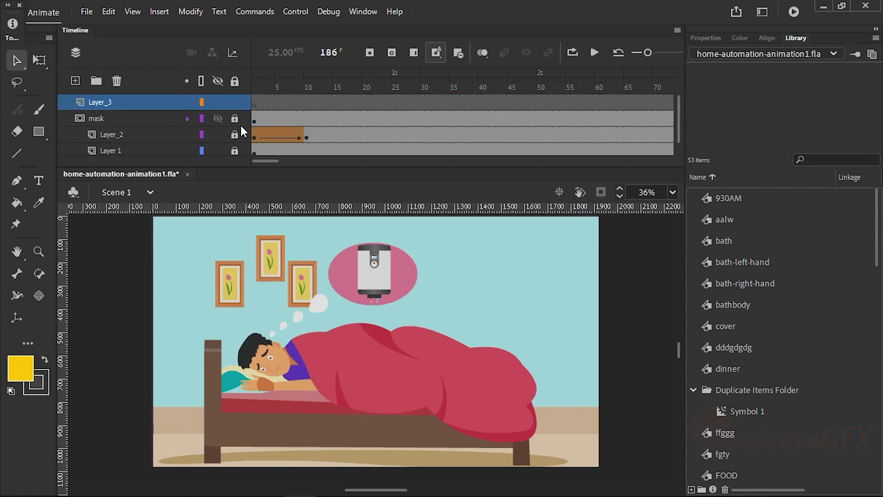
left_click(255, 105)
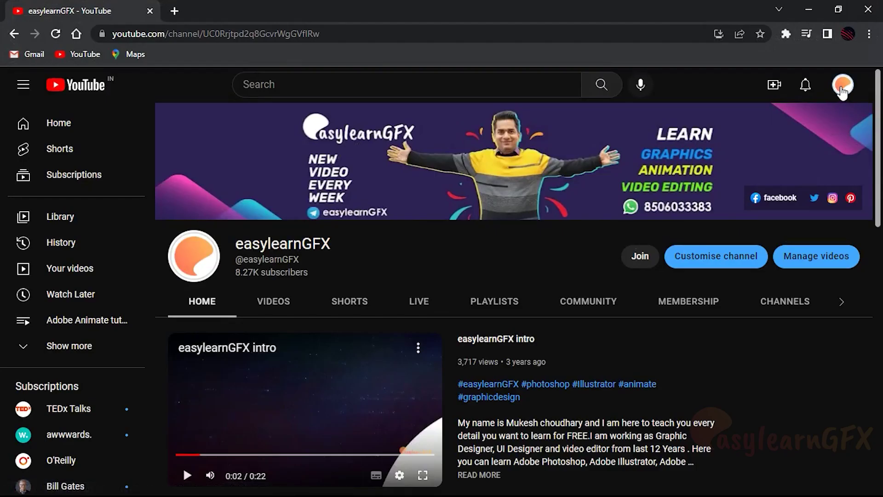
Switch to YouTube in the browser and open the Audio library in YouTube Studio
left_click(842, 85)
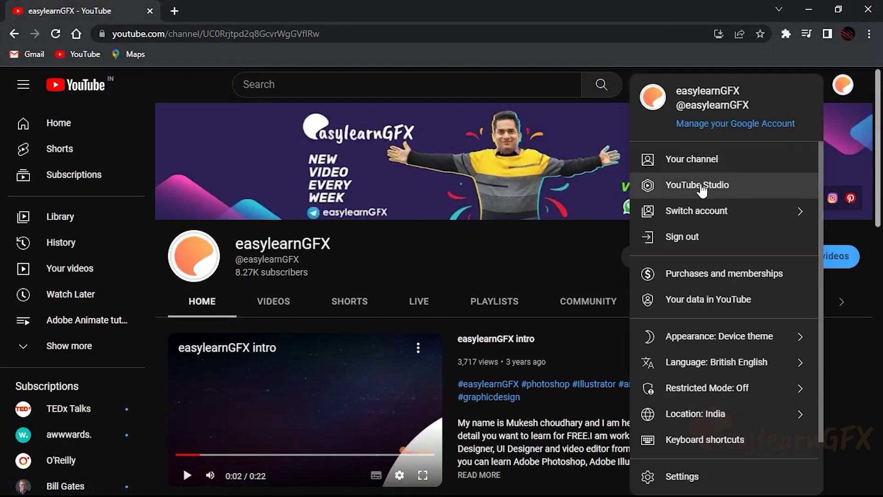
left_click(695, 187)
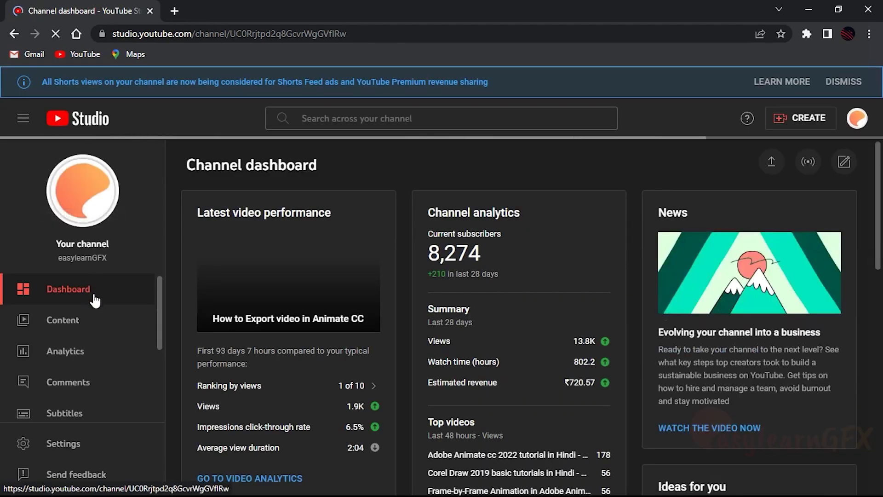
scroll(74, 322, "down", 3)
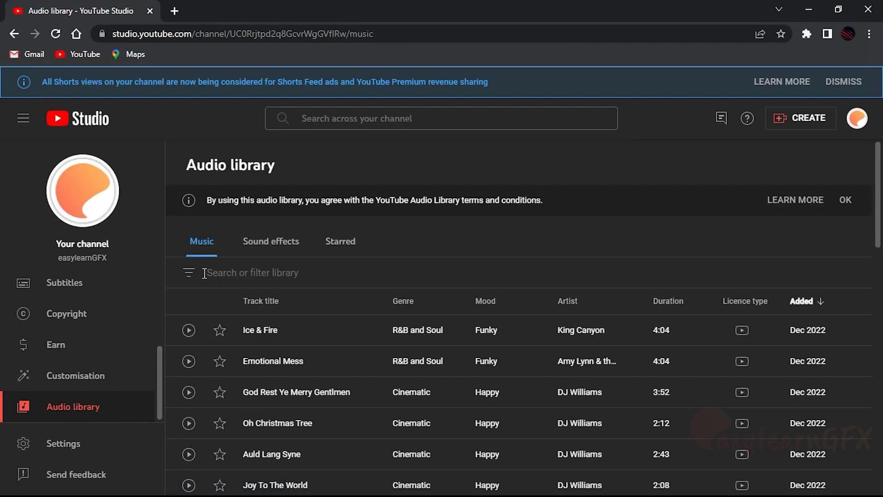
Preview the music track Ice & Fire, listening at several points of the song
left_click(189, 331)
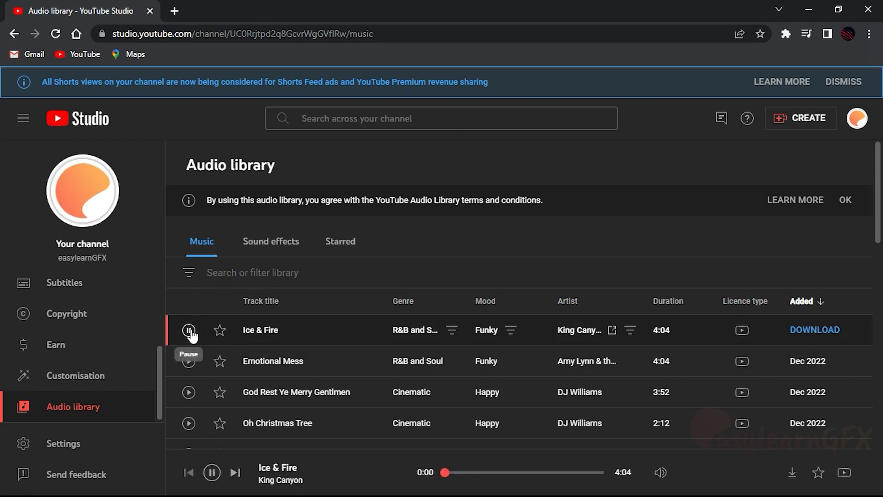
left_click(213, 475)
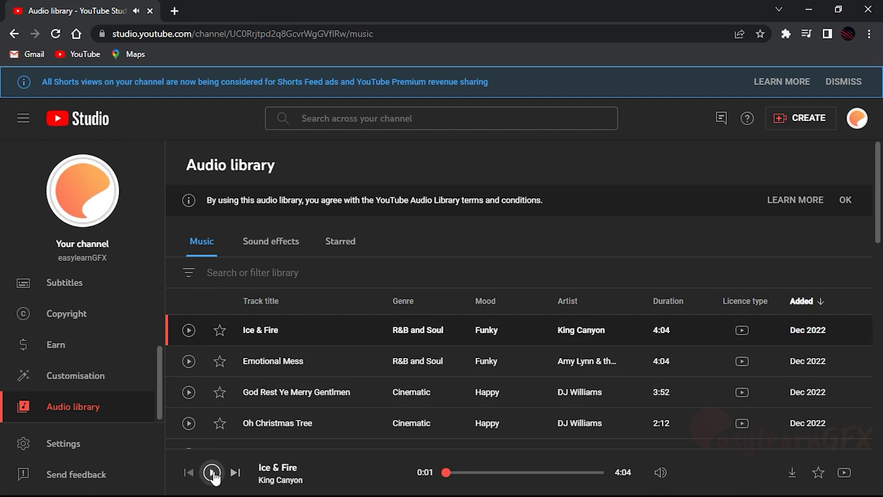
left_click(213, 473)
left_click(460, 472)
left_click(493, 472)
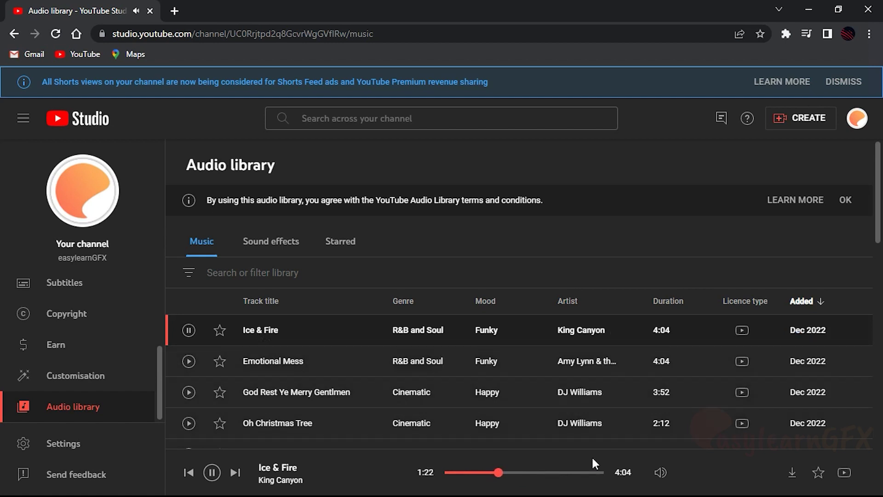
Download the Ice & Fire track and view the MP3 in the Downloads folder, leaving the folder window minimized
left_click(793, 472)
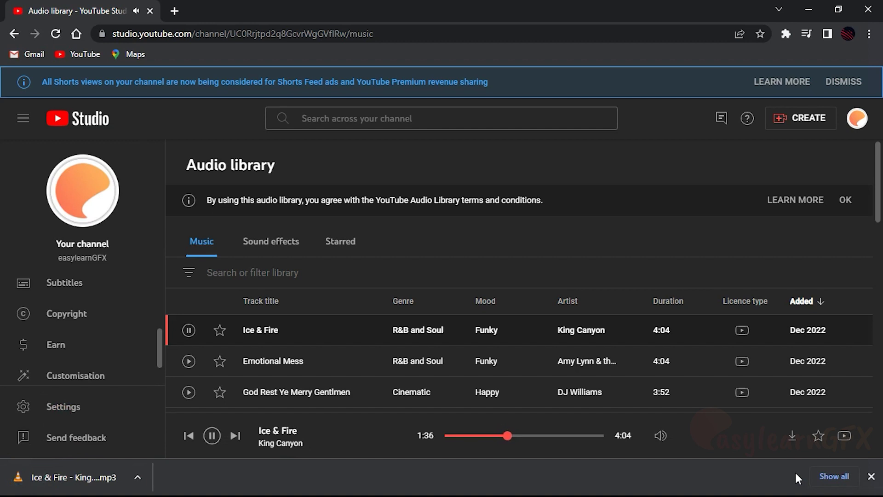
left_click(144, 476)
left_click(207, 434)
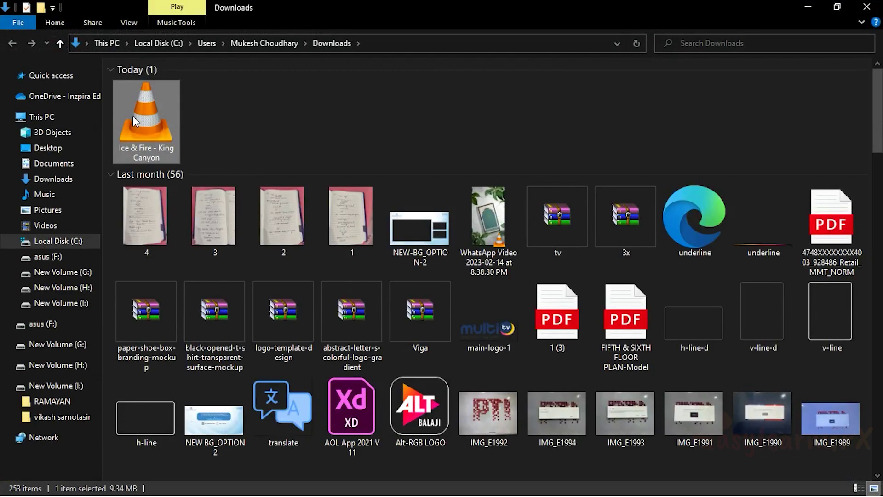
left_click(808, 8)
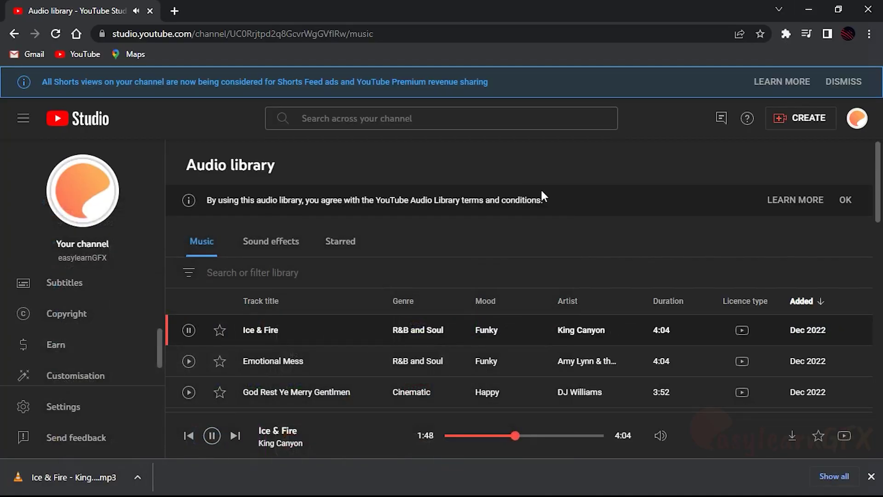
Switch back to Animate and rename the new layer above the mask layer as audio
key("alt+Tab")
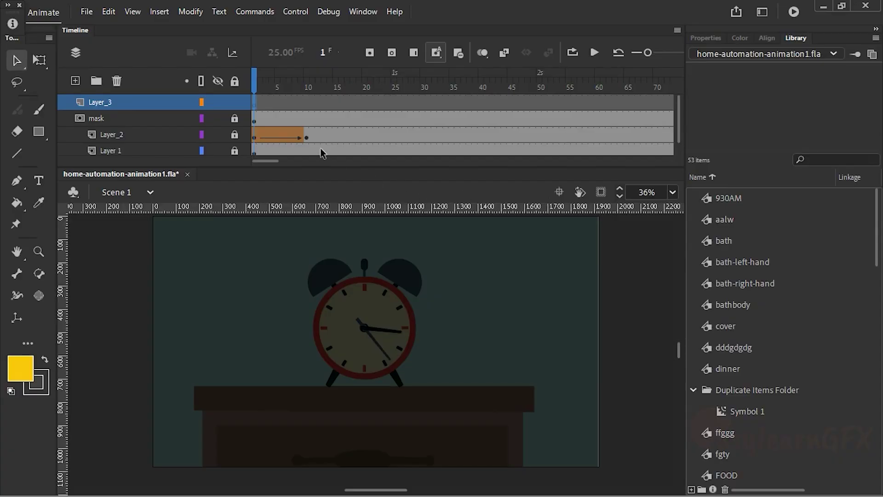
double_click(102, 101)
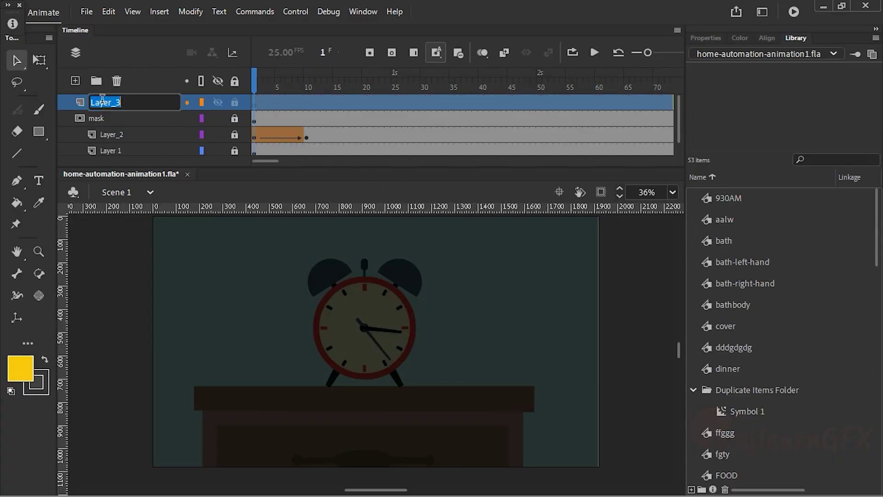
type("audio")
left_click(127, 240)
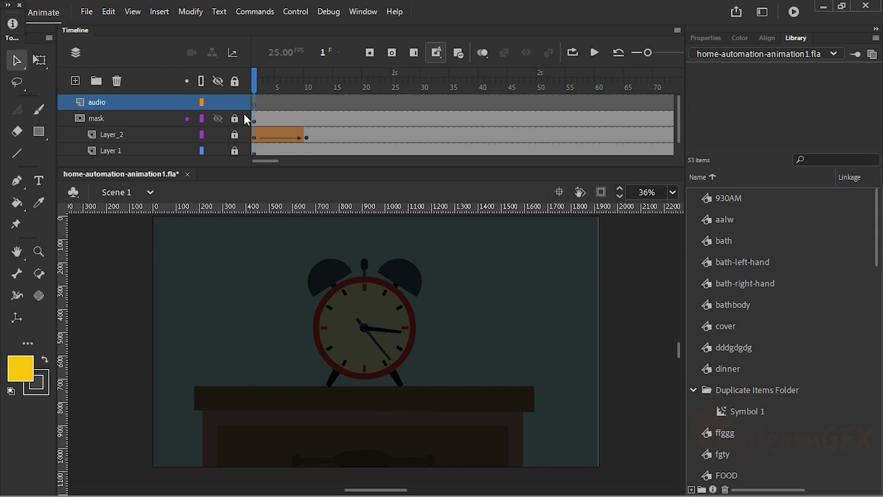
Import the Ice & Fire - King Canyon sound file from the Downloads folder into the library
left_click(253, 105)
left_click(86, 12)
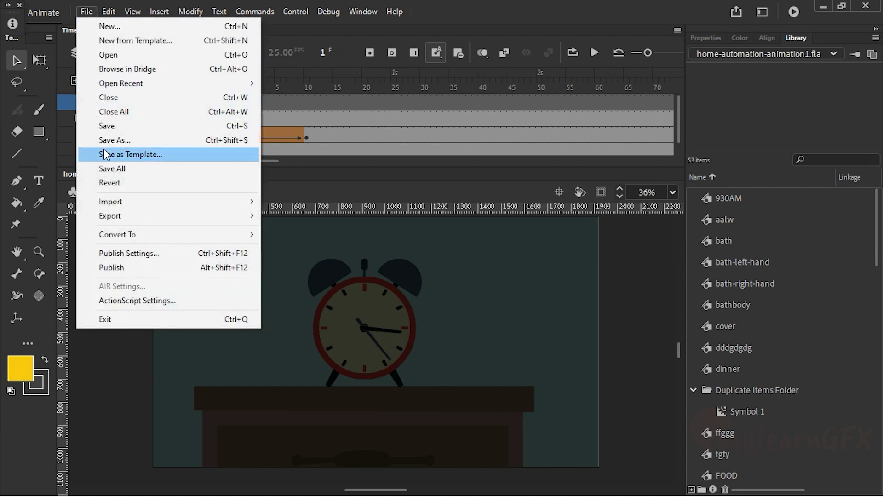
mouse_move(126, 200)
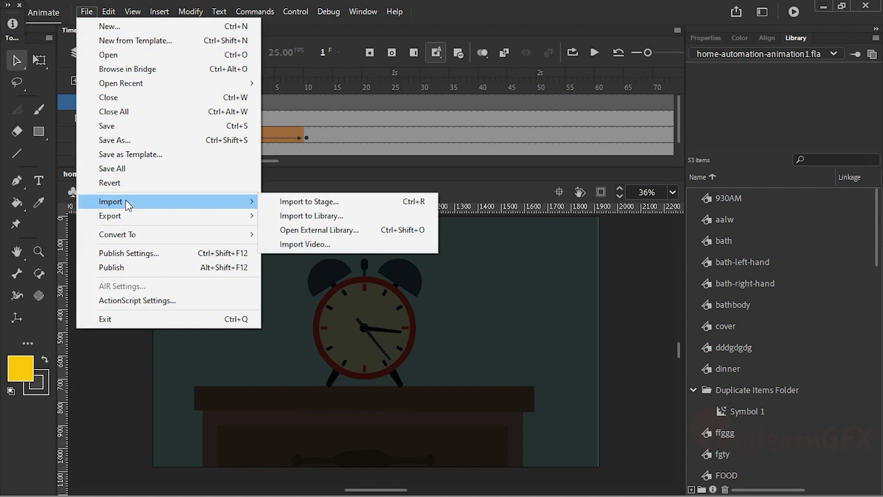
left_click(332, 214)
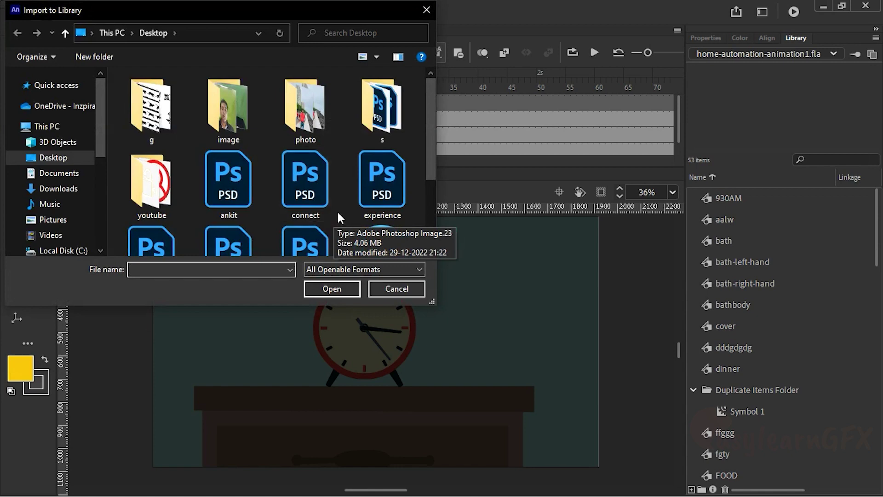
left_click_drag(432, 153, 429, 124)
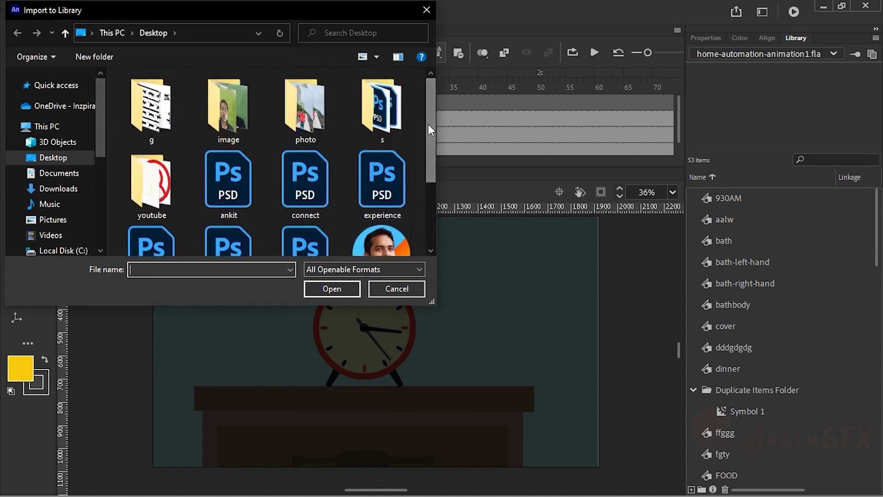
left_click(69, 189)
left_click(150, 143)
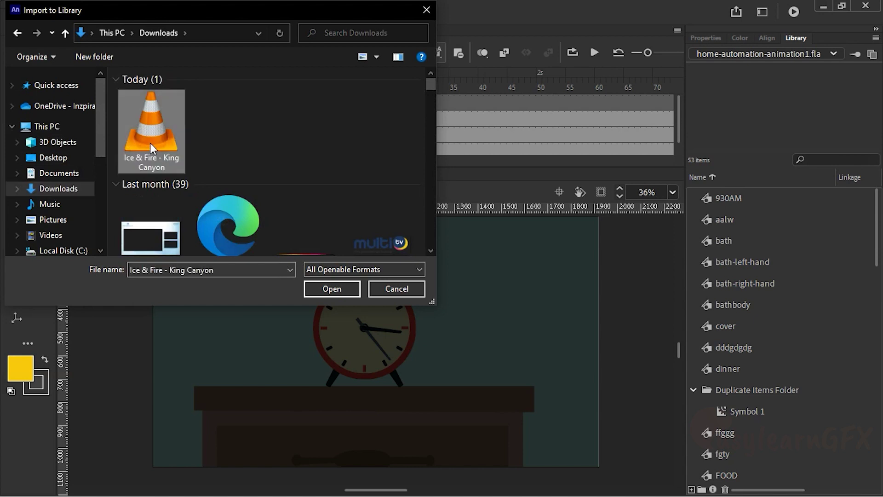
left_click(328, 287)
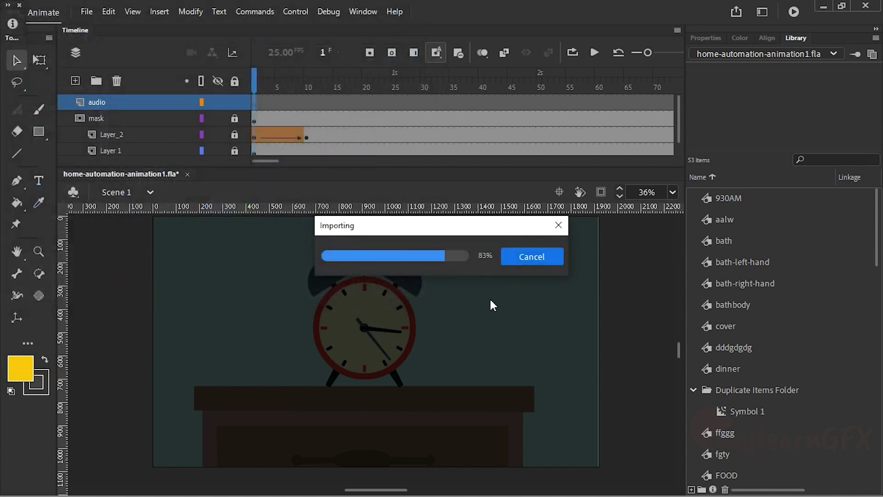
Search the library for "ice" to find the imported sound, and clear the search
mouse_move(877, 234)
left_mouse_down()
mouse_move(877, 452)
mouse_move(877, 226)
left_mouse_up()
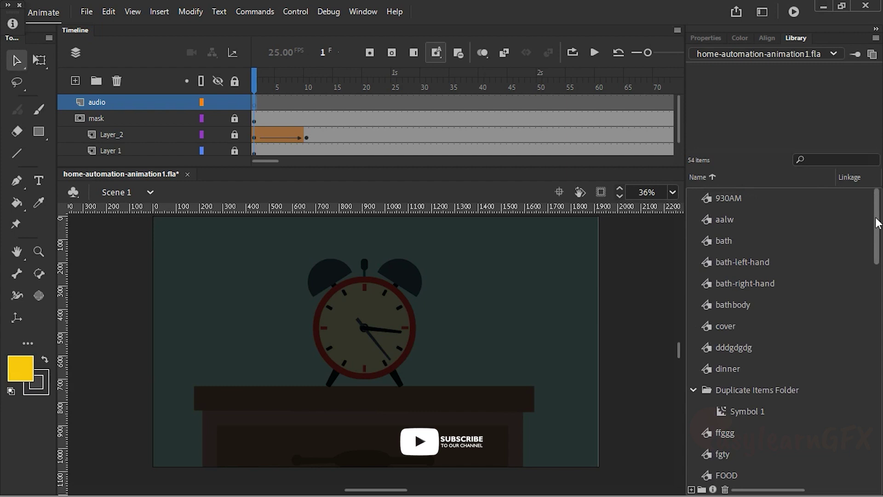
scroll(785, 390, "down", 4)
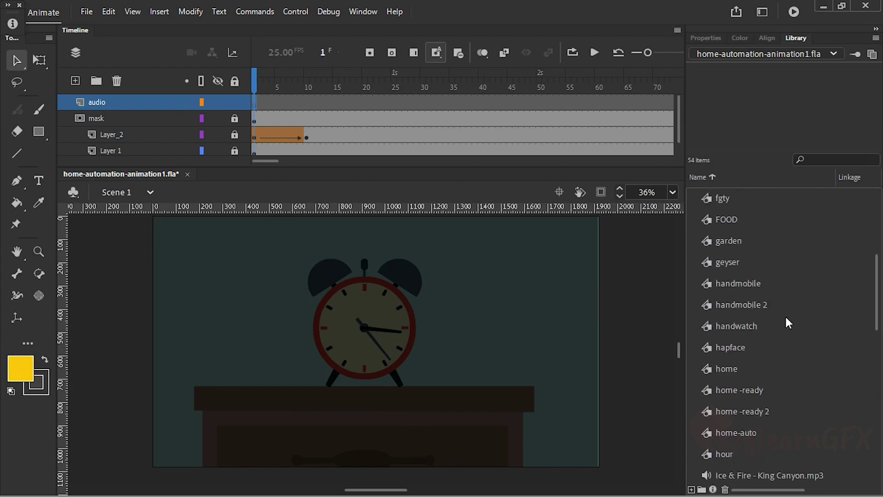
left_click(816, 159)
left_click(816, 159)
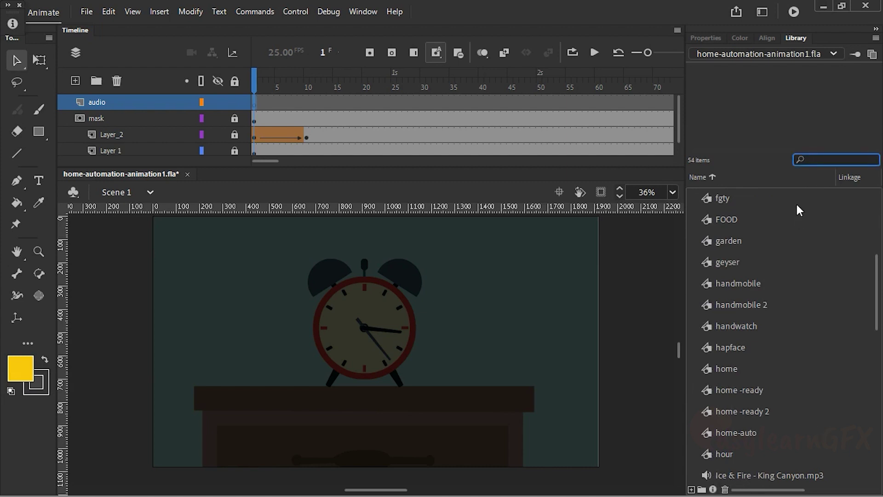
type("ice")
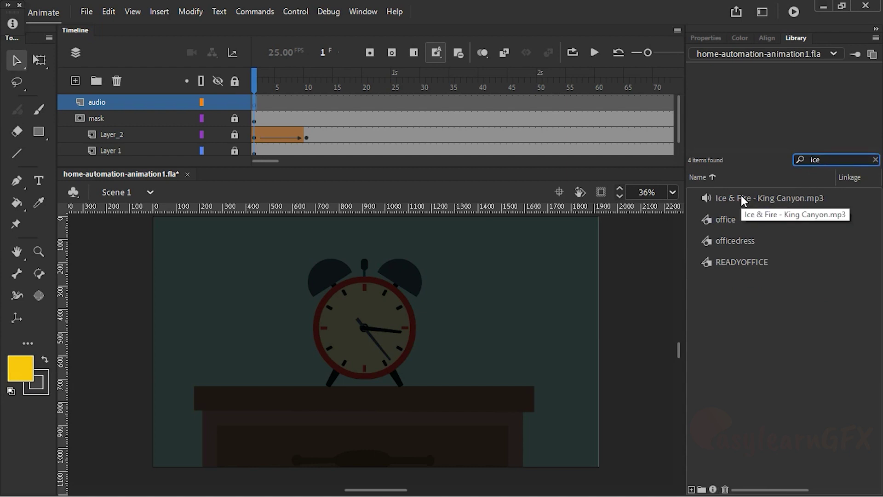
left_click(875, 159)
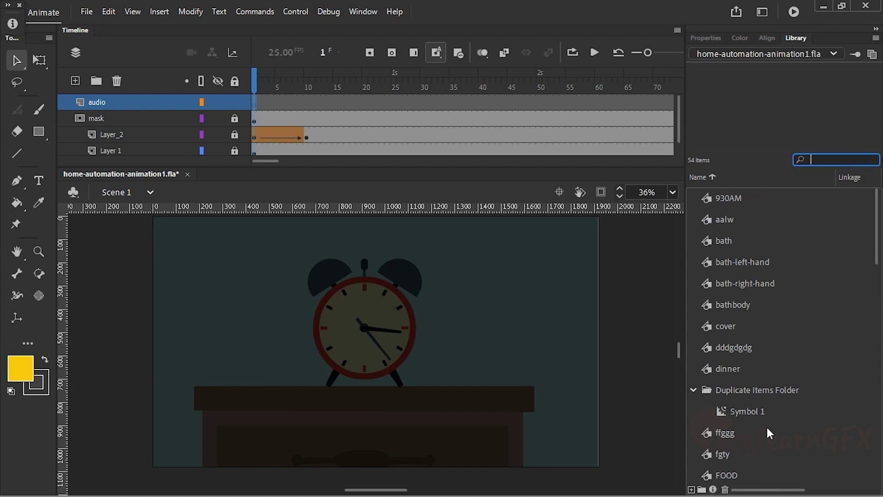
Select Ice & Fire - King Canyon.mp3 in the full library list and preview its sound
scroll(770, 402, "down", 2)
scroll(770, 402, "down", 3)
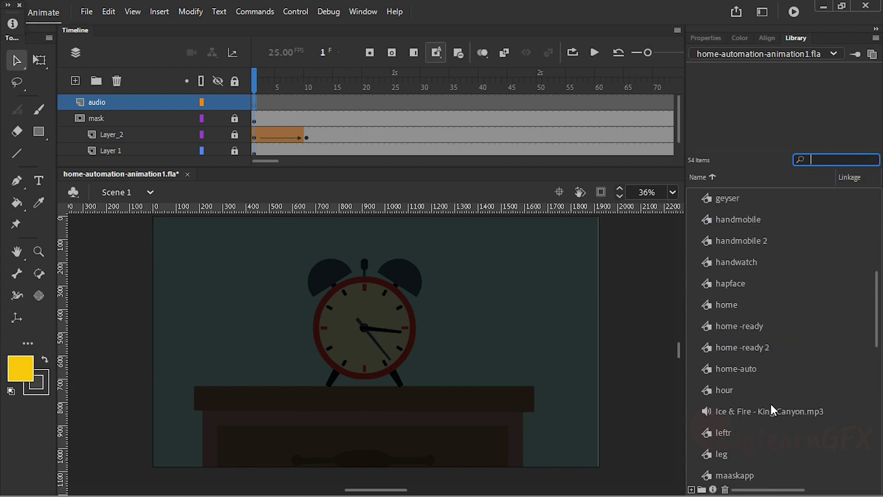
scroll(747, 413, "up", 1)
scroll(750, 402, "down", 7)
scroll(751, 404, "down", 3)
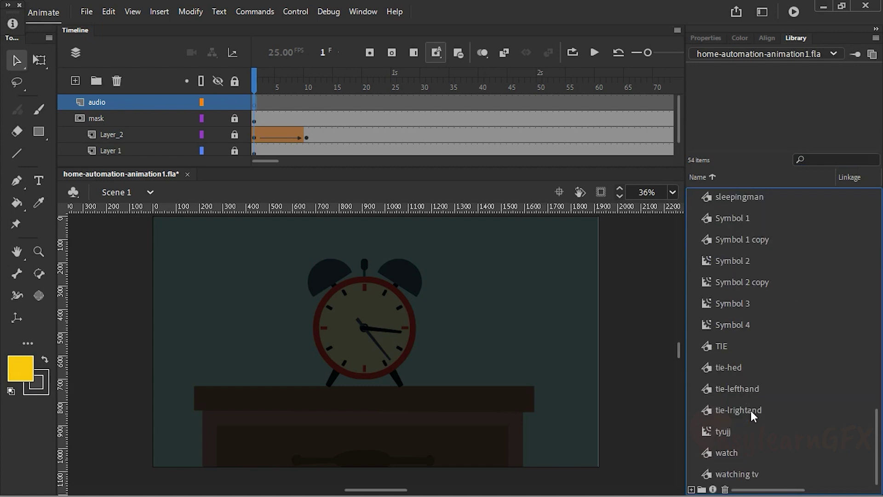
scroll(750, 413, "up", 8)
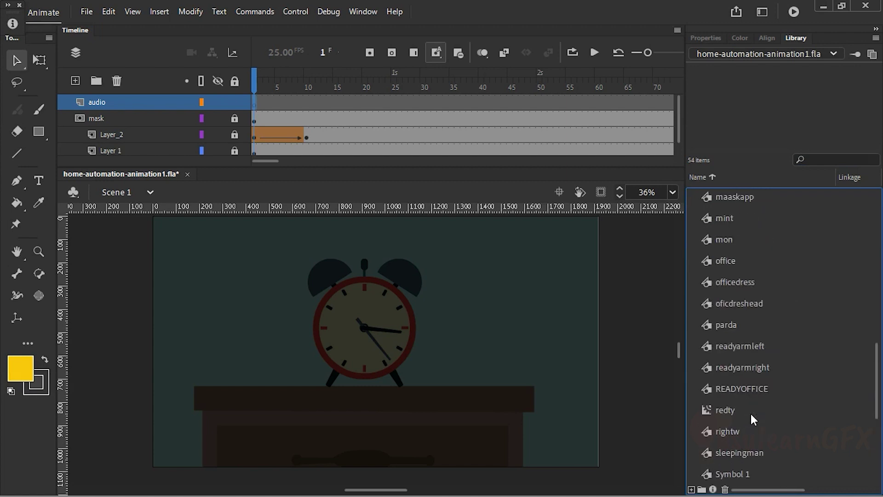
scroll(751, 413, "up", 2)
left_click(738, 323)
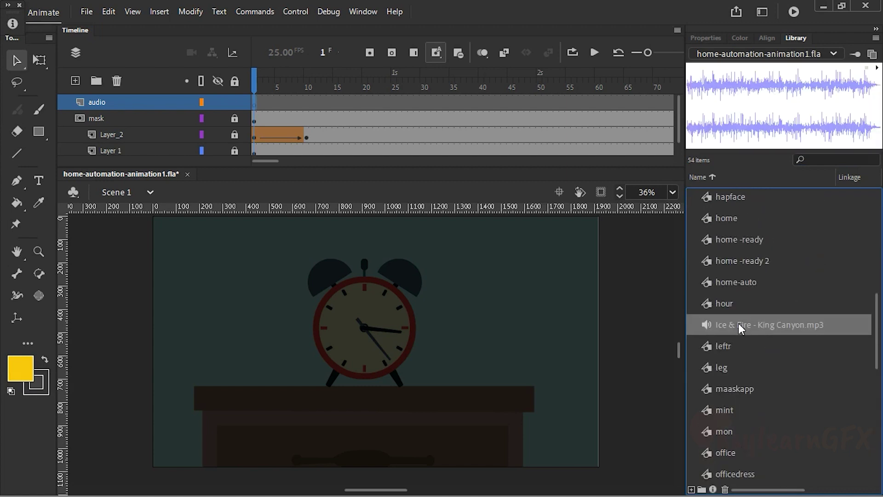
left_click(877, 68)
left_click(867, 69)
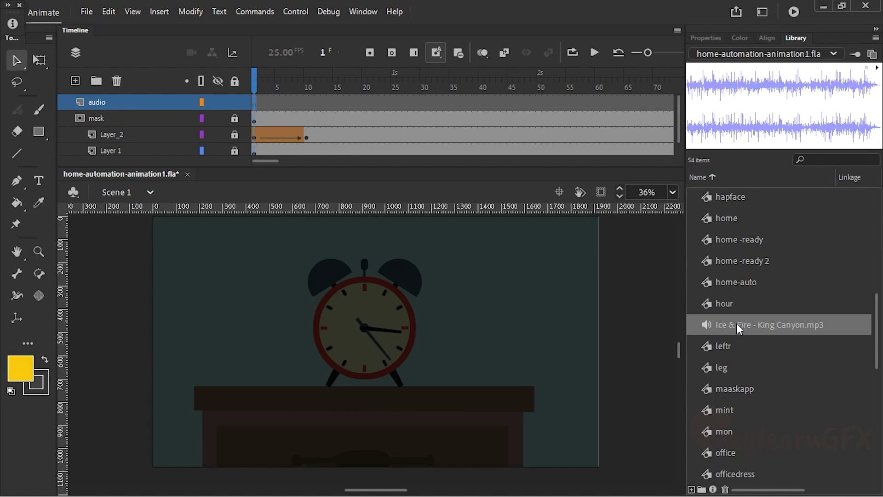
Place the Ice & Fire sound from the library onto the stage at the first frame of the audio layer
left_click_drag(736, 322, 359, 309)
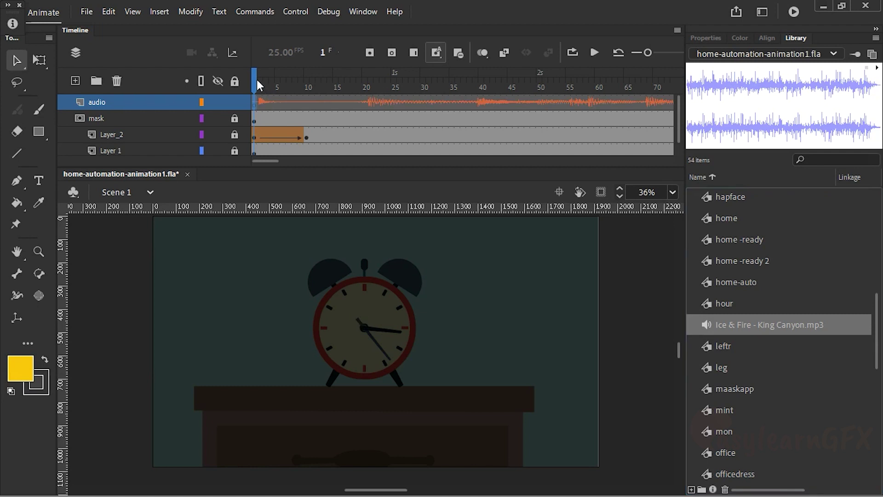
left_click_drag(257, 80, 256, 110)
left_click(256, 106)
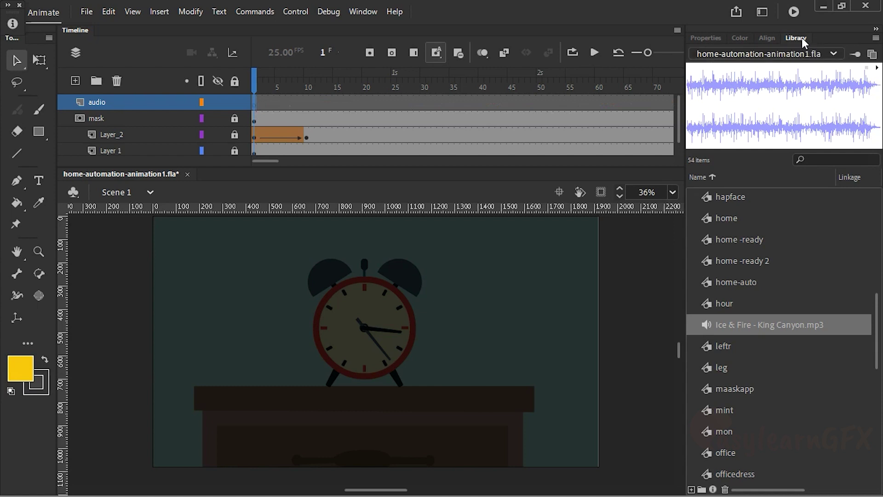
Assign the Ice & Fire - King Canyon.mp3 sound to the audio layer's first frame
left_click(708, 37)
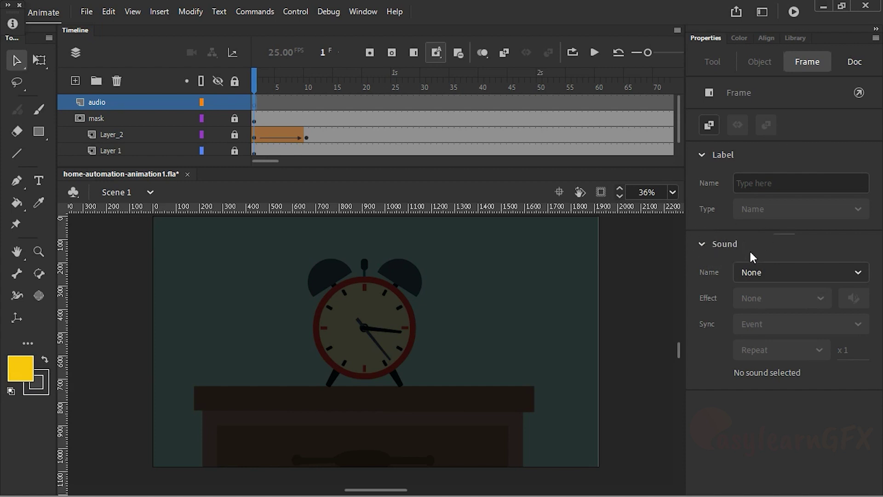
left_click(796, 273)
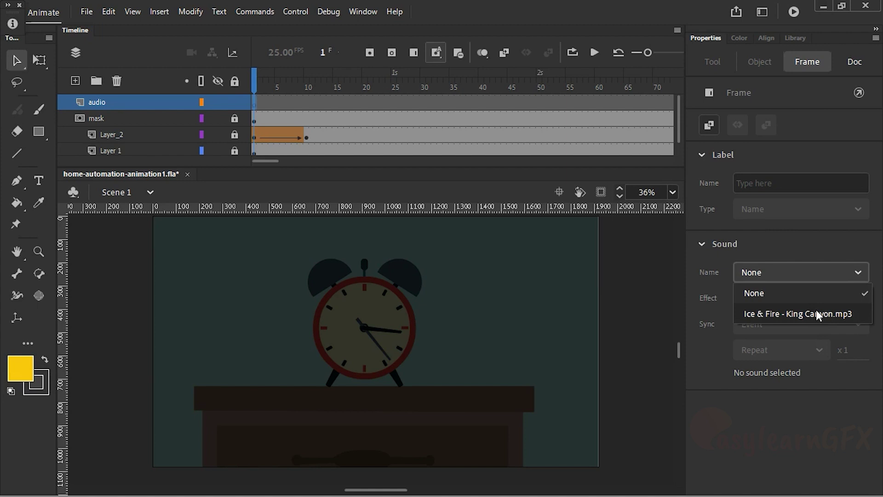
left_click(791, 315)
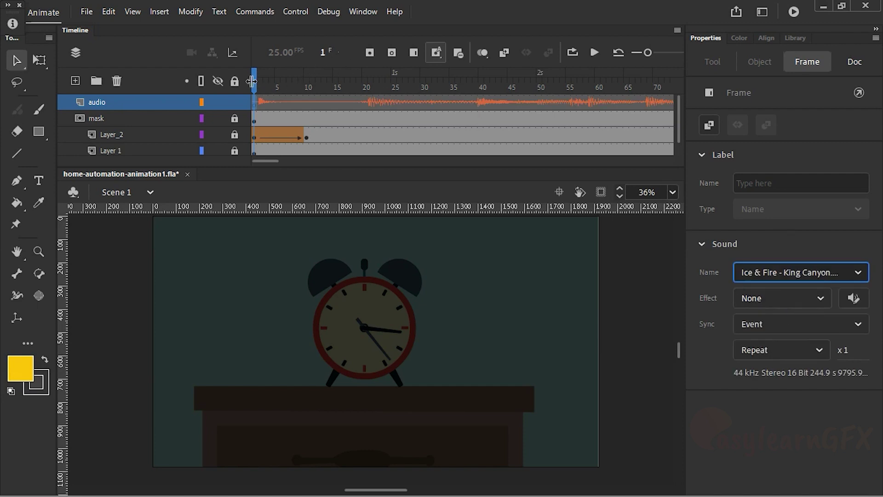
mouse_move(259, 84)
left_mouse_down()
mouse_move(581, 84)
mouse_move(242, 84)
left_mouse_up()
left_click(566, 219)
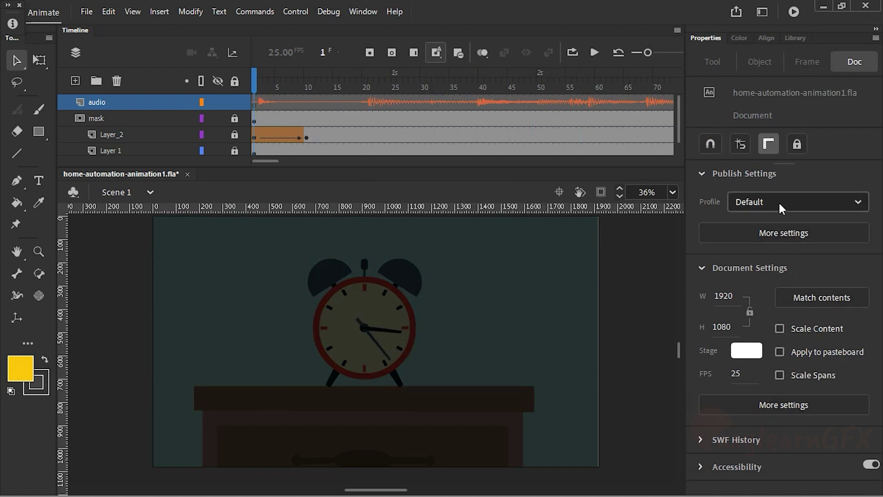
For the sound on the audio layer's first frame, keep the effect at None and set the sync to Stream
left_click(260, 100)
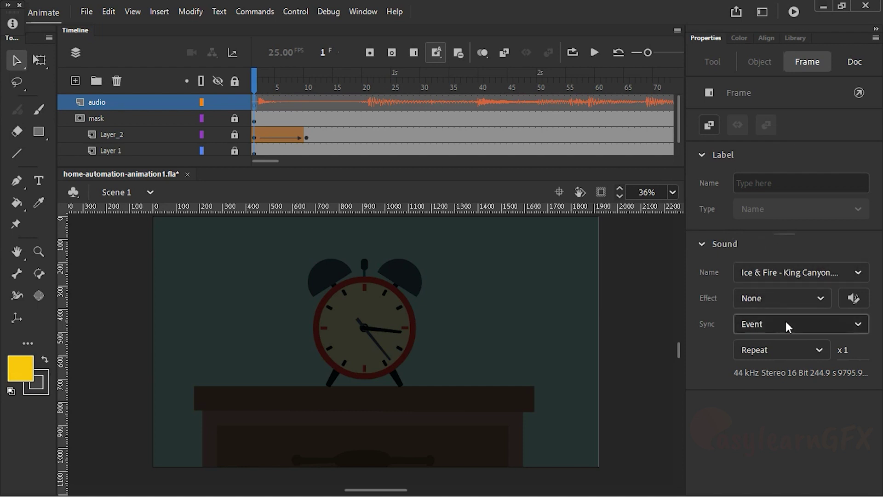
left_click(802, 299)
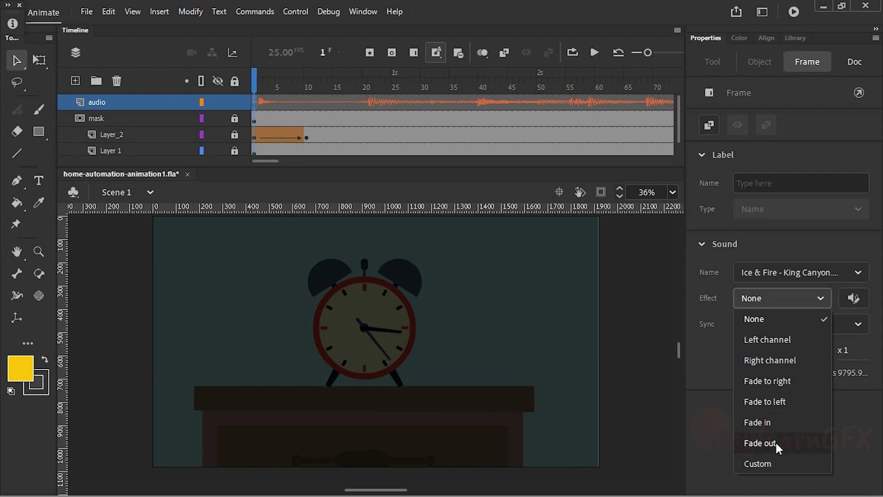
left_click(751, 318)
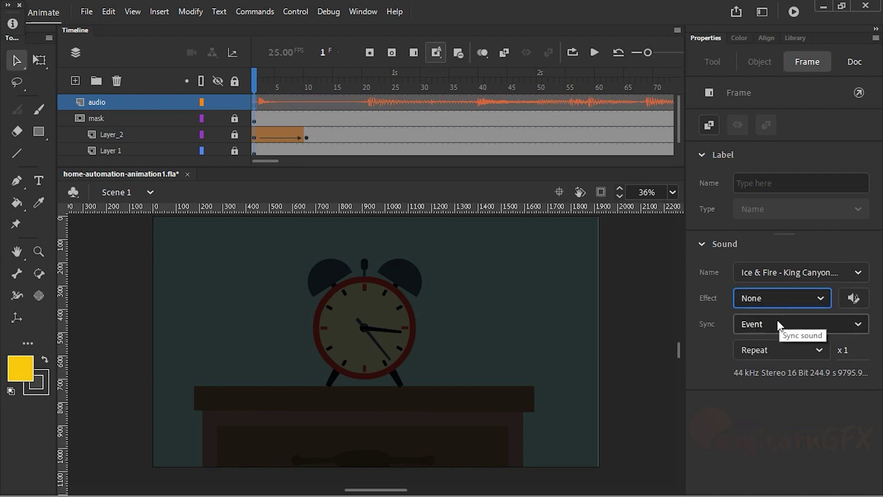
left_click(761, 324)
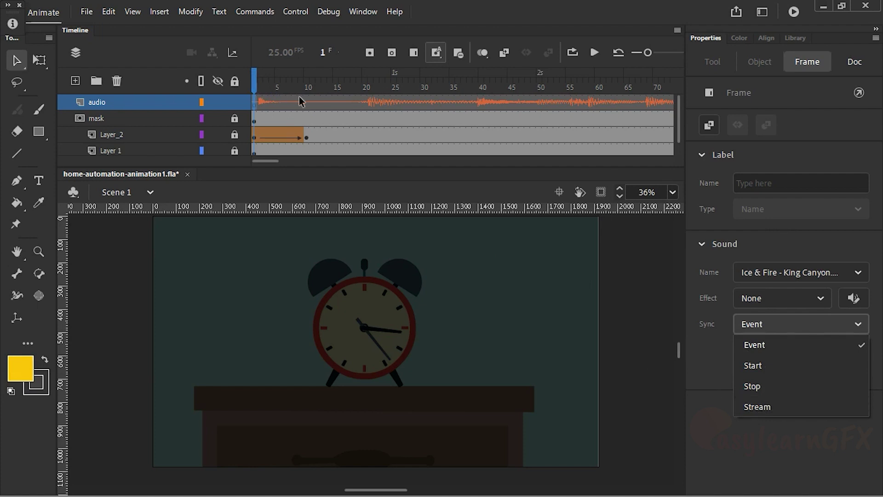
left_click(757, 406)
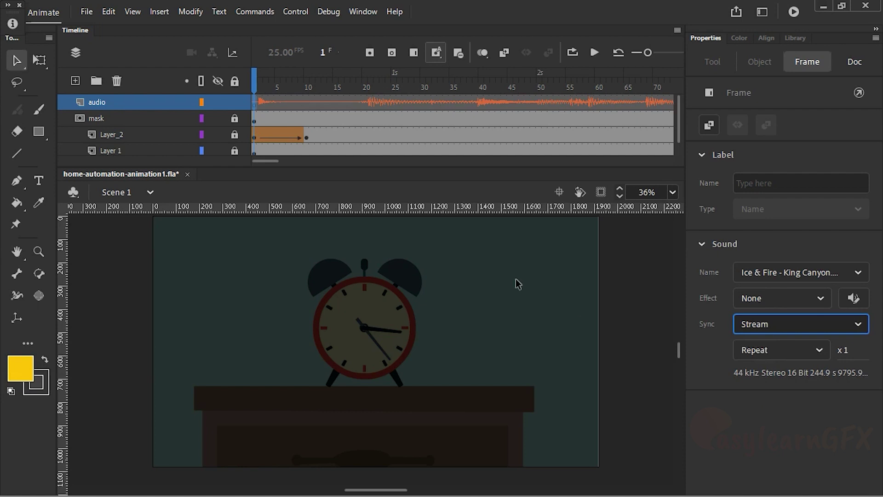
Test the movie with its background music, close the preview, and move the playhead to frame 528
left_click_drag(273, 164, 462, 179)
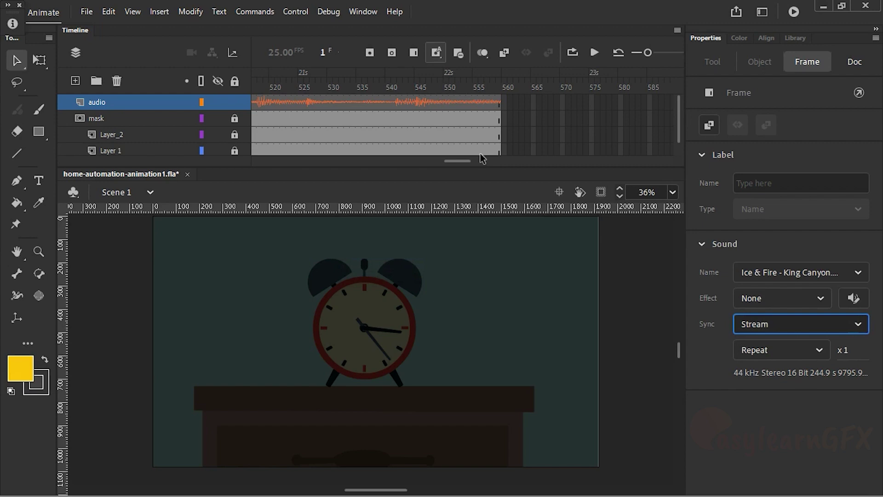
key("ctrl+Return")
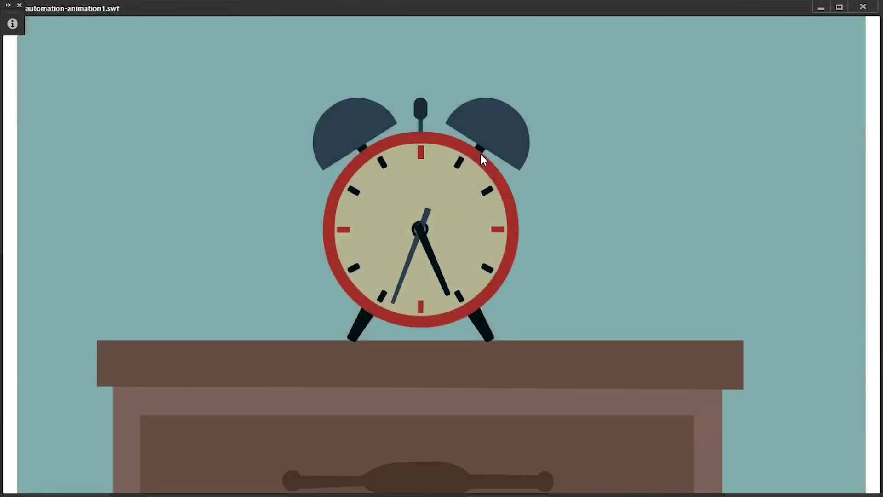
key("ctrl+w")
left_click(316, 91)
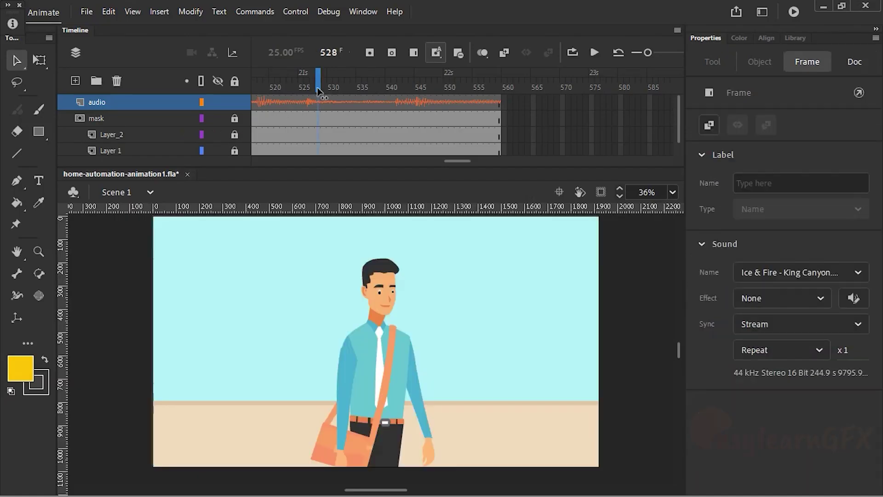